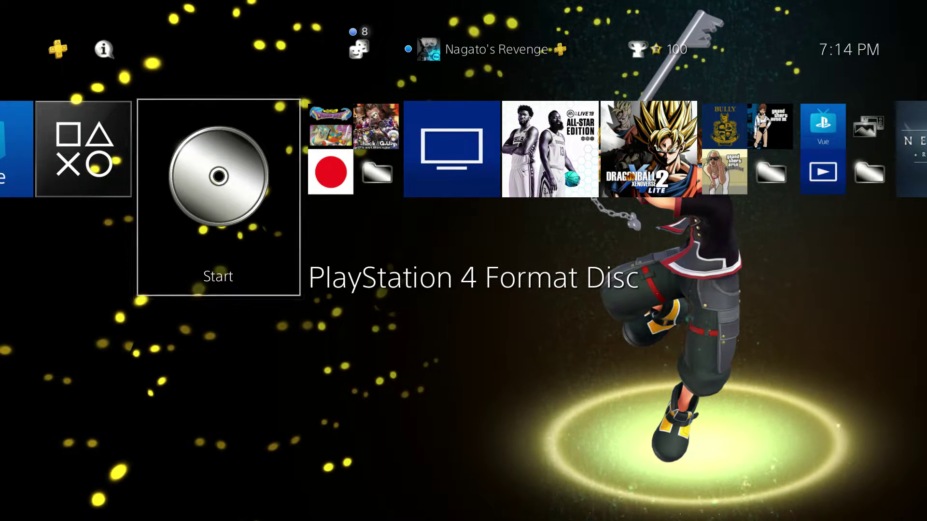
Move up from the games row to the system functions to highlight Settings
{"action": "key", "text": "Up"}
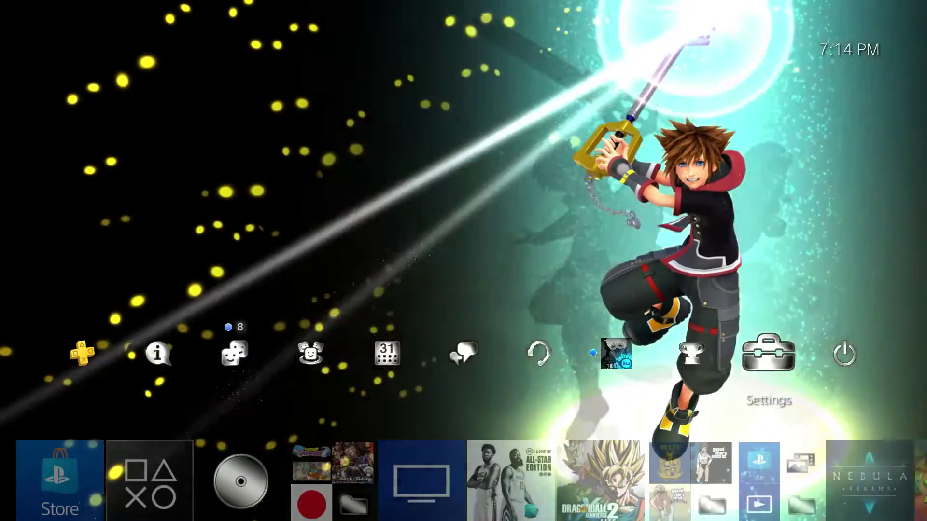
Go to Settings > Application Saved Data Management > Saved Data in System Storage
{"action": "key", "text": "Down"}
{"action": "key", "text": "Up"}
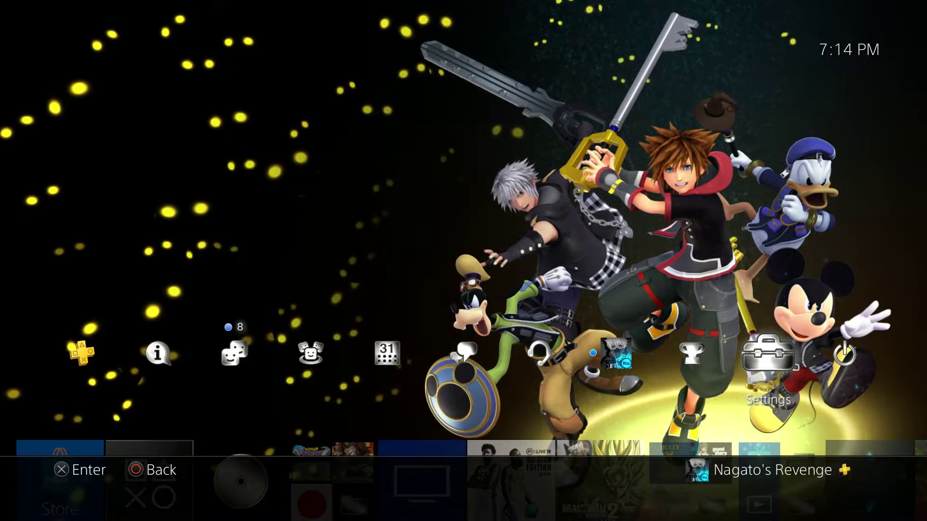
{"action": "key", "text": "Return"}
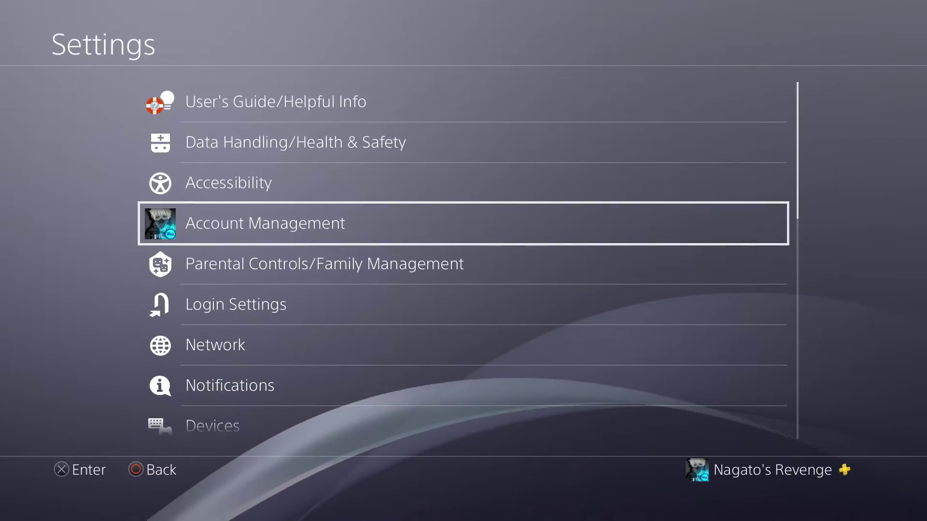
{"action": "key", "text": "Down"}
{"action": "key", "text": "Down"}
{"action": "key", "text": "Down"}
{"action": "key", "text": "Down"}
{"action": "key", "text": "Down"}
{"action": "key", "text": "Down"}
{"action": "key", "text": "Down"}
{"action": "key", "text": "Down"}
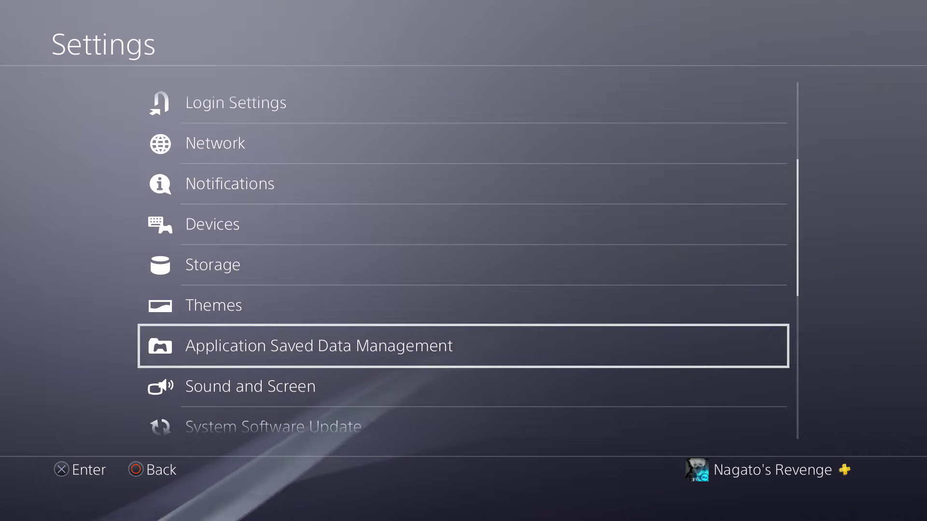
{"action": "key", "text": "Return"}
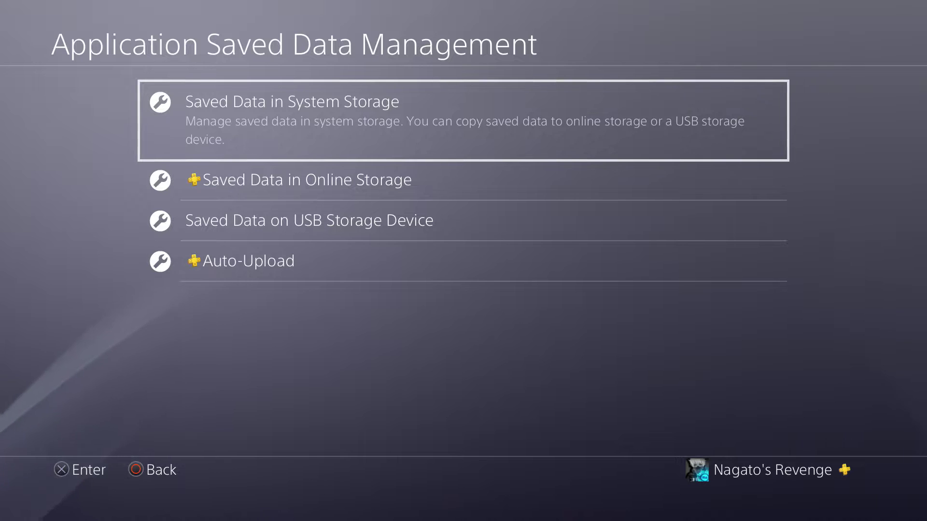
{"action": "key", "text": "Return"}
{"action": "key", "text": "Down"}
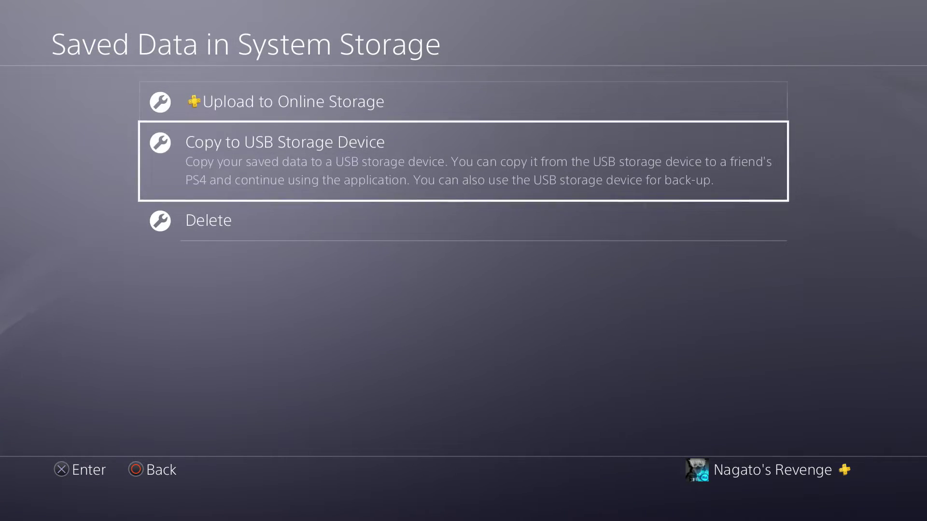
Open Copy to USB Storage Device and browse down the list of games with saved data
{"action": "key", "text": "Return"}
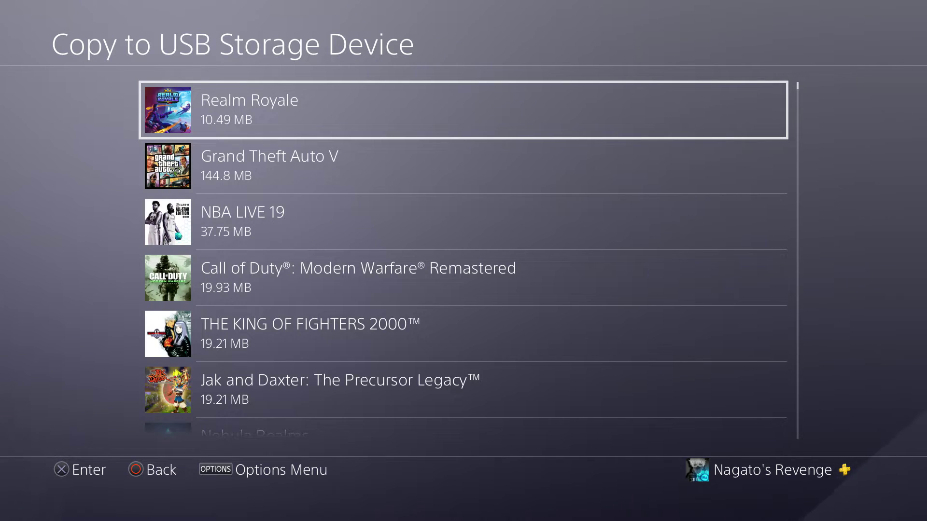
{"action": "key", "text": "Down"}
{"action": "key", "text": "Down"}
{"action": "key", "text": "Down"}
{"action": "key", "text": "Down"}
{"action": "key", "text": "Down"}
{"action": "key", "text": "Down"}
{"action": "key", "text": "Down"}
{"action": "key", "text": "Down"}
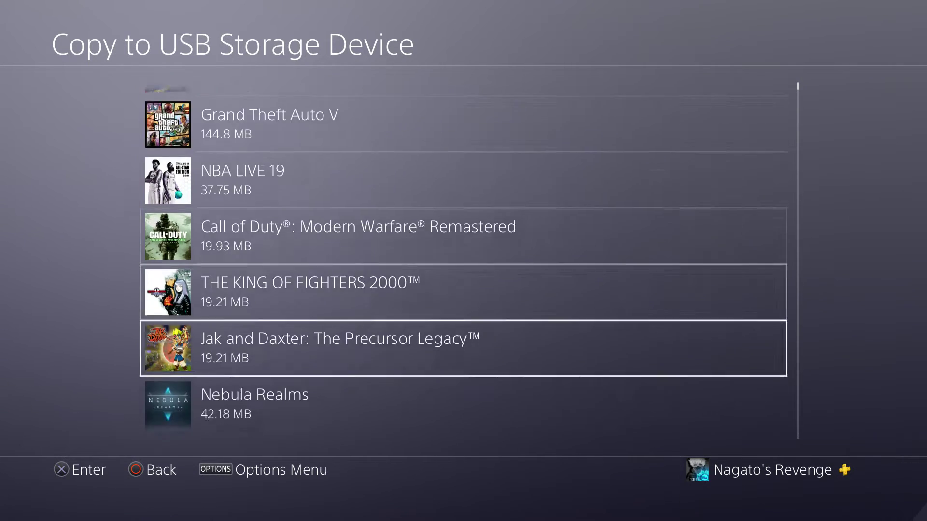
{"action": "key", "text": "Down"}
{"action": "key", "text": "Down"}
{"action": "key", "text": "Down"}
{"action": "key", "text": "Down"}
{"action": "key", "text": "Down"}
{"action": "key", "text": "Down"}
{"action": "key", "text": "Down"}
{"action": "key", "text": "Down"}
{"action": "key", "text": "Down"}
{"action": "key", "text": "Down"}
{"action": "key", "text": "Down"}
{"action": "key", "text": "Down"}
{"action": "key", "text": "Down"}
{"action": "key", "text": "Down"}
{"action": "key", "text": "Down"}
{"action": "key", "text": "Down"}
{"action": "key", "text": "Down"}
{"action": "key", "text": "Down"}
{"action": "key", "text": "Down"}
{"action": "key", "text": "Down"}
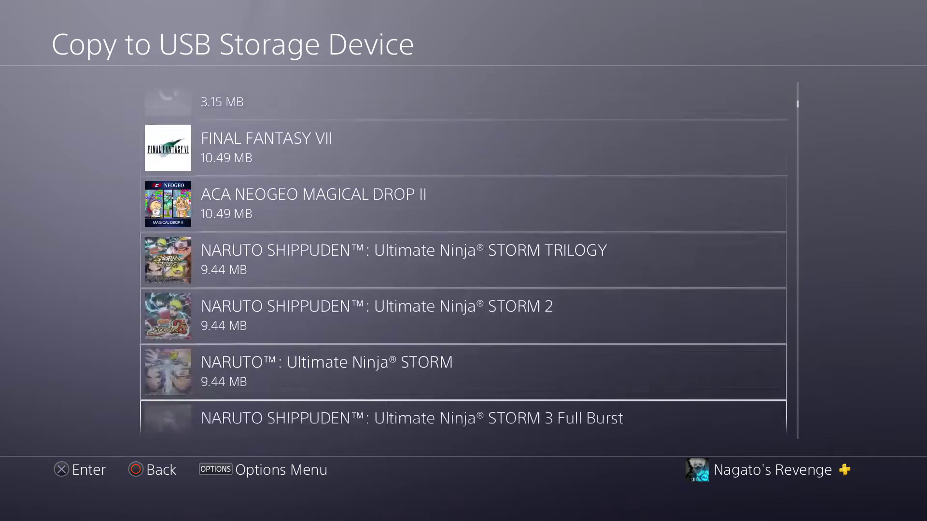
{"action": "key", "text": "Down"}
{"action": "key", "text": "Down"}
{"action": "key", "text": "Down"}
{"action": "key", "text": "Down"}
{"action": "key", "text": "Down"}
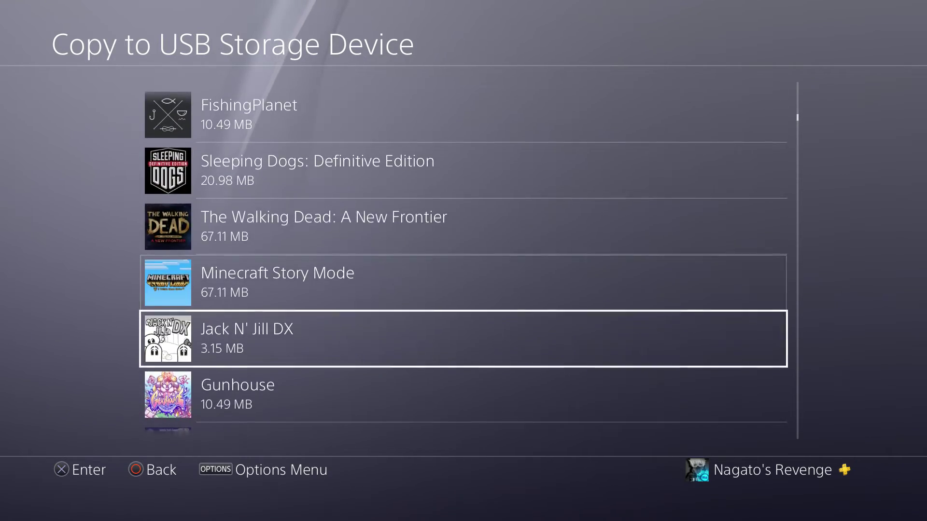
{"action": "key", "text": "Menu"}
{"action": "key", "text": "Escape"}
{"action": "key", "text": "Down"}
{"action": "key", "text": "Down"}
{"action": "key", "text": "Down"}
{"action": "key", "text": "Down"}
{"action": "key", "text": "Down"}
{"action": "key", "text": "Down"}
{"action": "key", "text": "Down"}
{"action": "key", "text": "Down"}
{"action": "key", "text": "Down"}
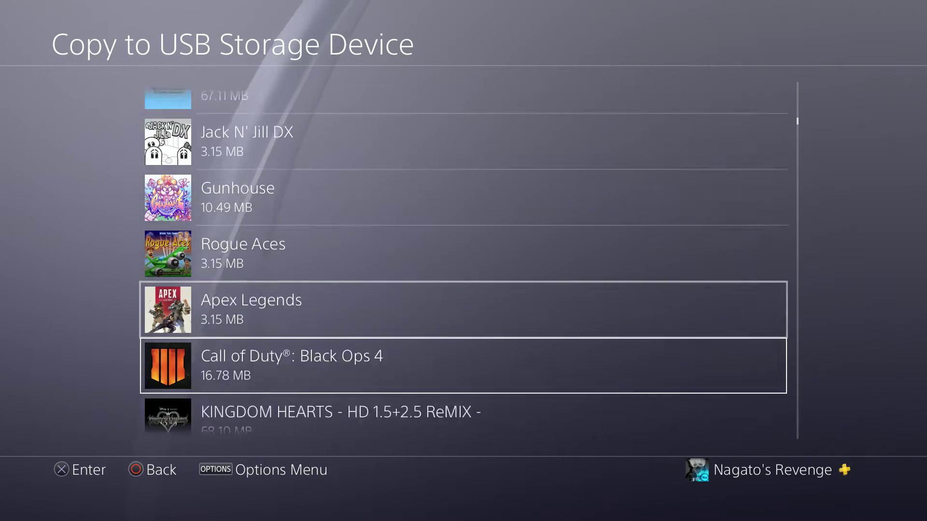
{"action": "key", "text": "Down"}
{"action": "key", "text": "Down"}
{"action": "key", "text": "Down"}
{"action": "key", "text": "Down"}
{"action": "key", "text": "Down"}
{"action": "key", "text": "Down"}
{"action": "key", "text": "Down"}
{"action": "key", "text": "Down"}
{"action": "key", "text": "Down"}
{"action": "key", "text": "Down"}
{"action": "key", "text": "Down"}
{"action": "key", "text": "Down"}
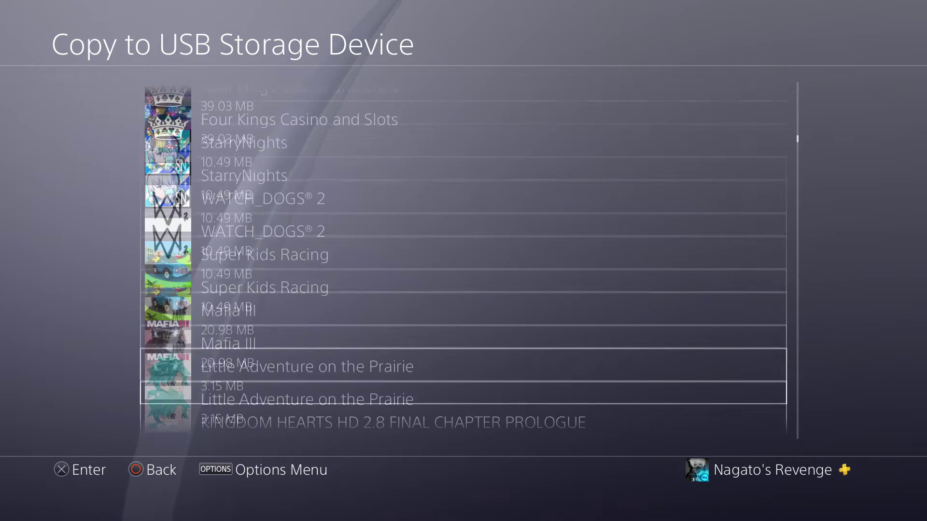
{"action": "key", "text": "Down"}
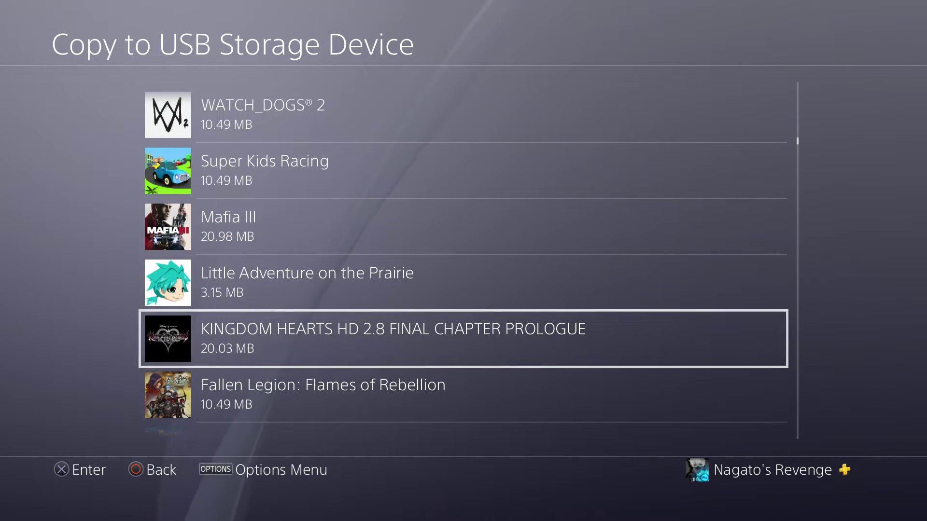
{"action": "key", "text": "Menu"}
{"action": "key", "text": "Escape"}
Look through KINGDOM HEARTS' individual save files, then return to the full game list
{"action": "key", "text": "Return"}
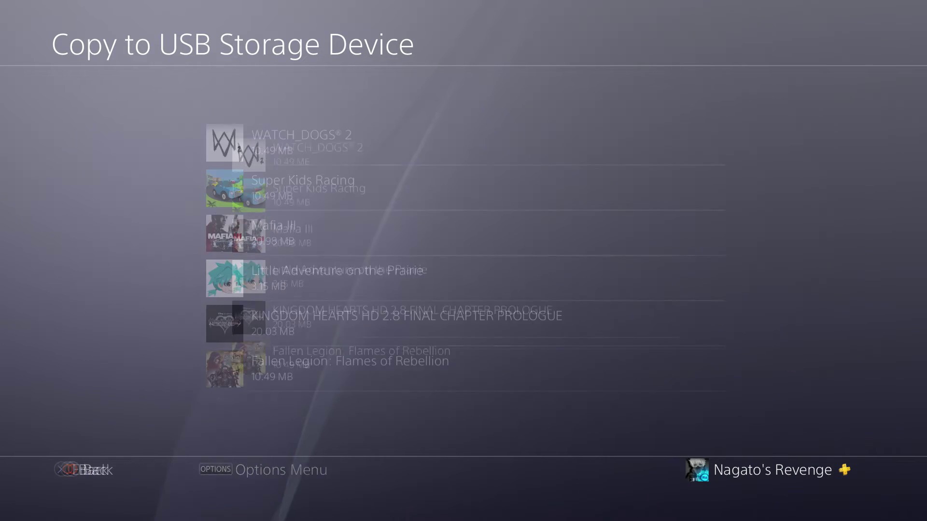
{"action": "key", "text": "Down"}
{"action": "key", "text": "Down"}
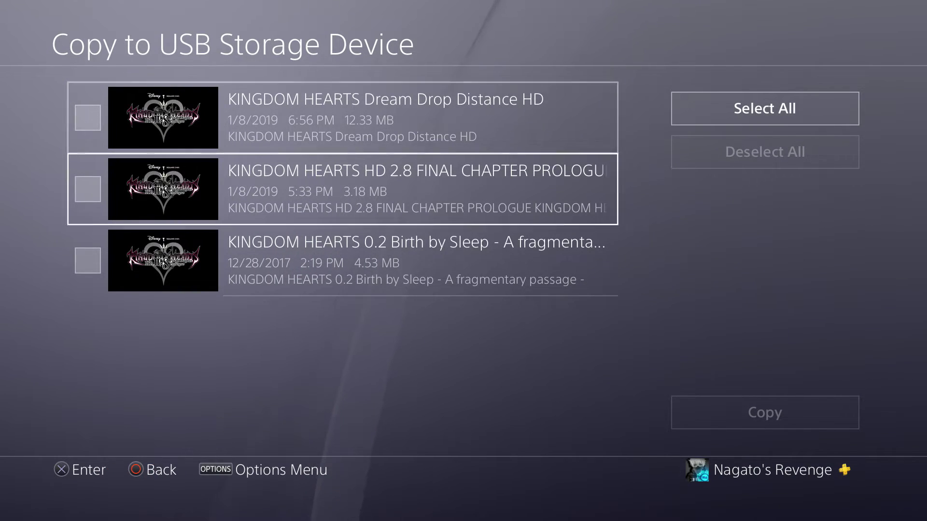
{"action": "key", "text": "Right"}
{"action": "key", "text": "Down"}
{"action": "key", "text": "Down"}
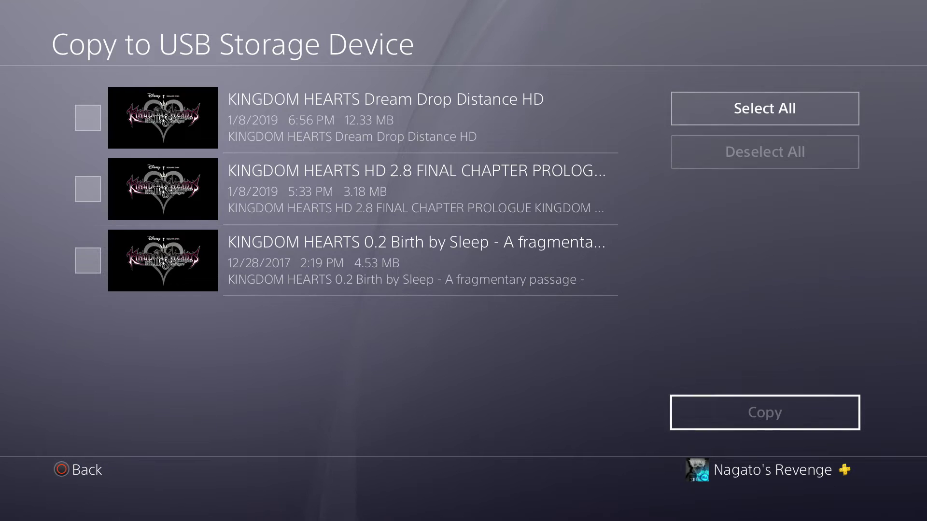
{"action": "key", "text": "Escape"}
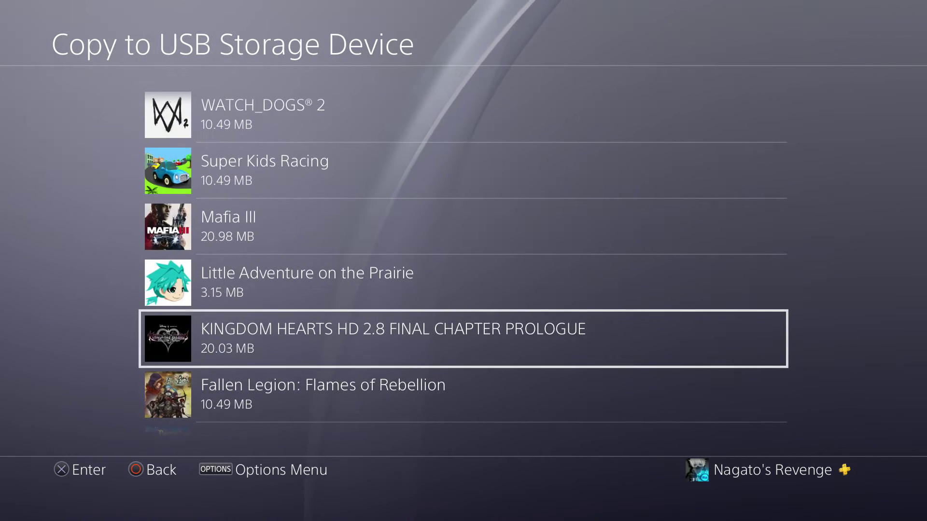
Use Select Multiple Applications and Select All to tick every game, then start copying
{"action": "key", "text": "Menu"}
{"action": "key", "text": "Return"}
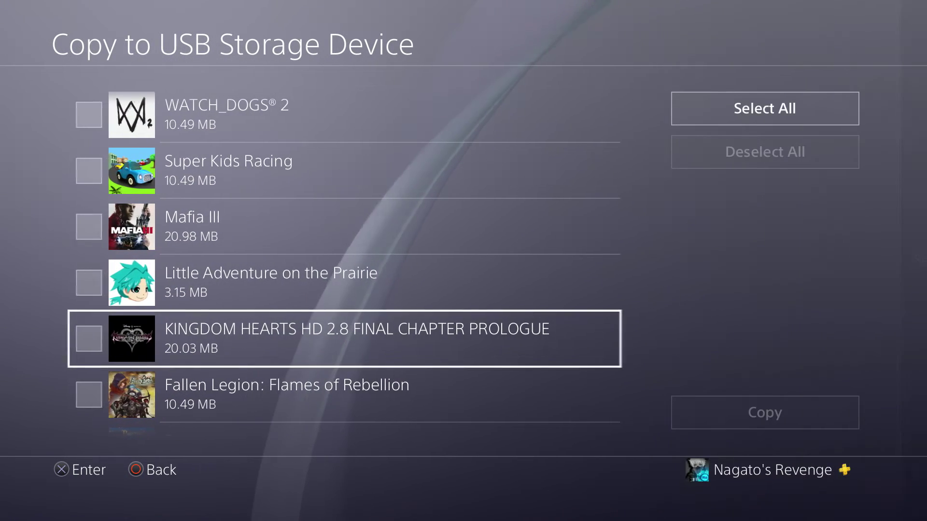
{"action": "key", "text": "Down"}
{"action": "key", "text": "Down"}
{"action": "key", "text": "Down"}
{"action": "key", "text": "Right"}
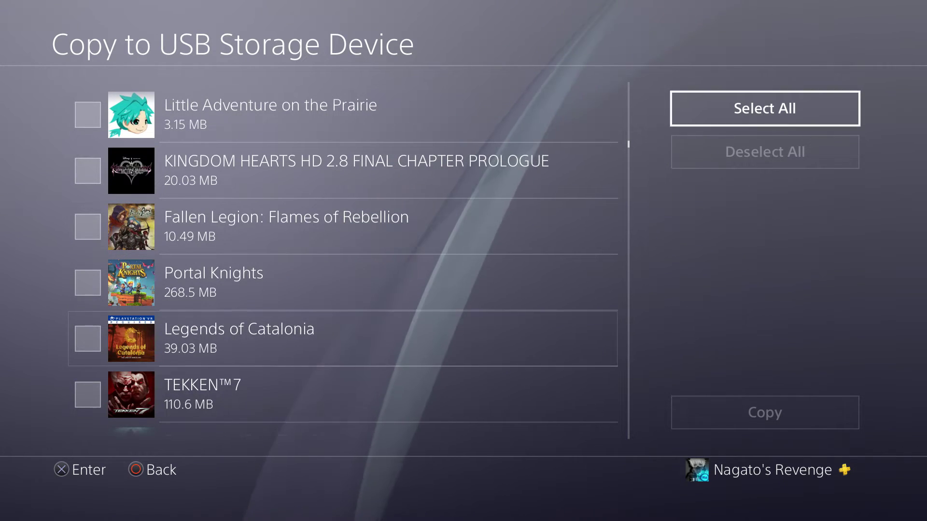
{"action": "key", "text": "Return"}
{"action": "key", "text": "Down"}
{"action": "key", "text": "Down"}
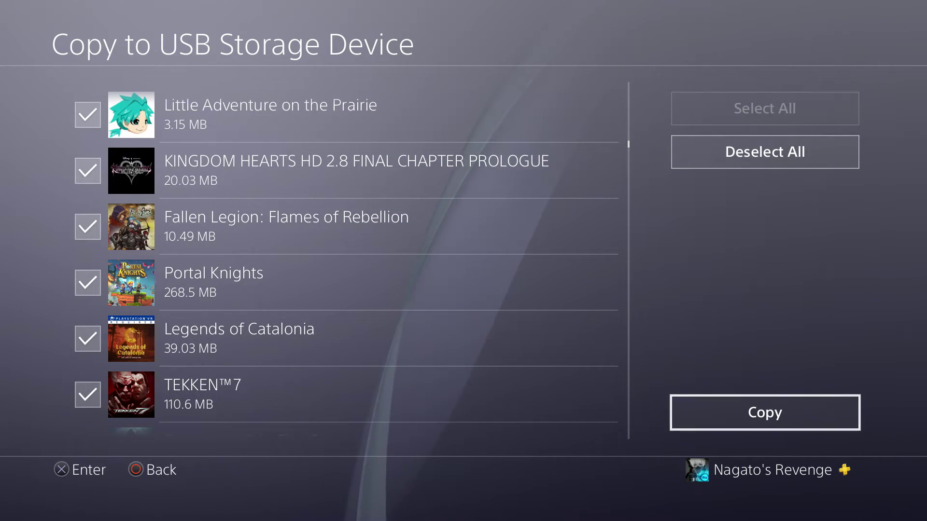
{"action": "key", "text": "Return"}
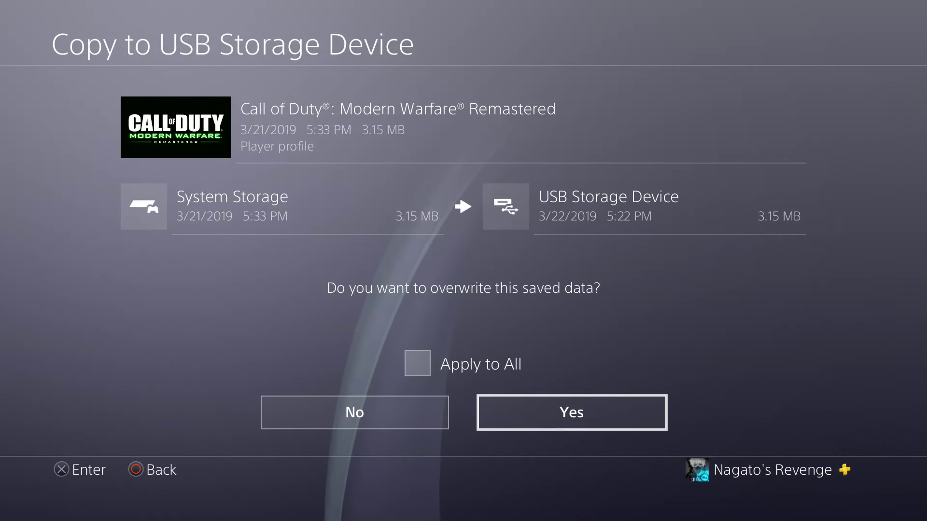
Tick Apply to All on the overwrite prompt for Call of Duty: Modern Warfare Remastered's save
{"action": "key", "text": "Left"}
{"action": "key", "text": "Right"}
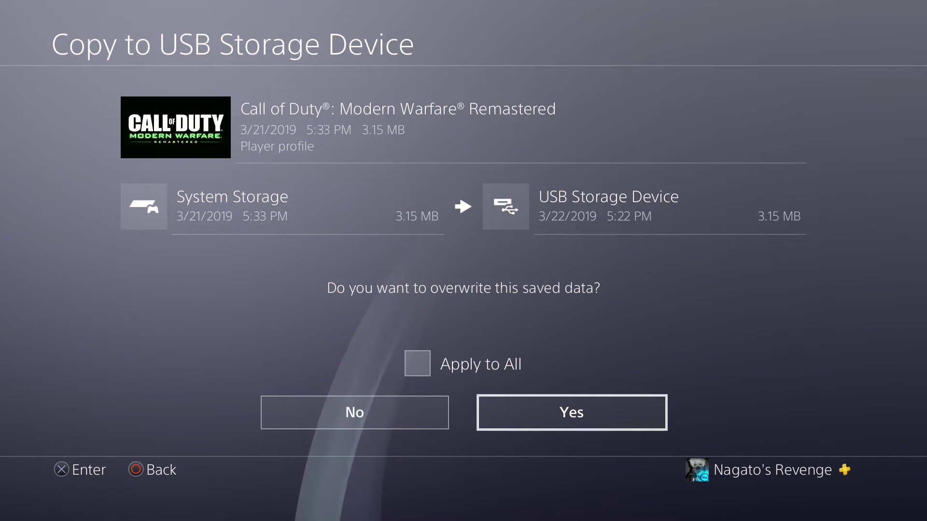
{"action": "key", "text": "Left"}
{"action": "key", "text": "Right"}
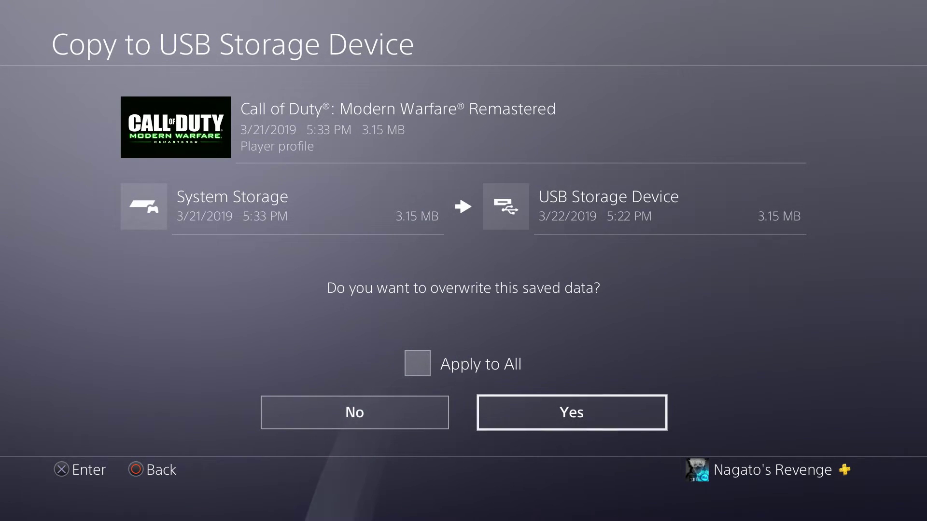
{"action": "key", "text": "Left"}
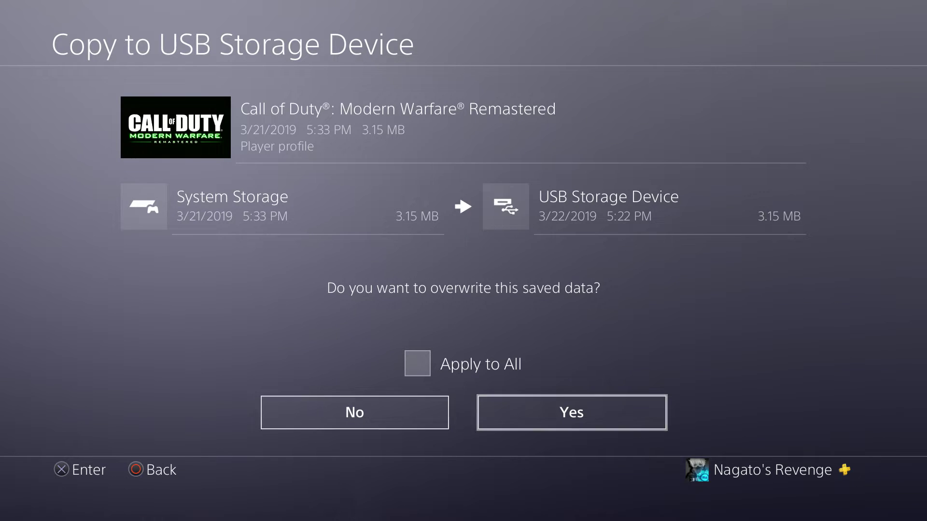
{"action": "key", "text": "Up"}
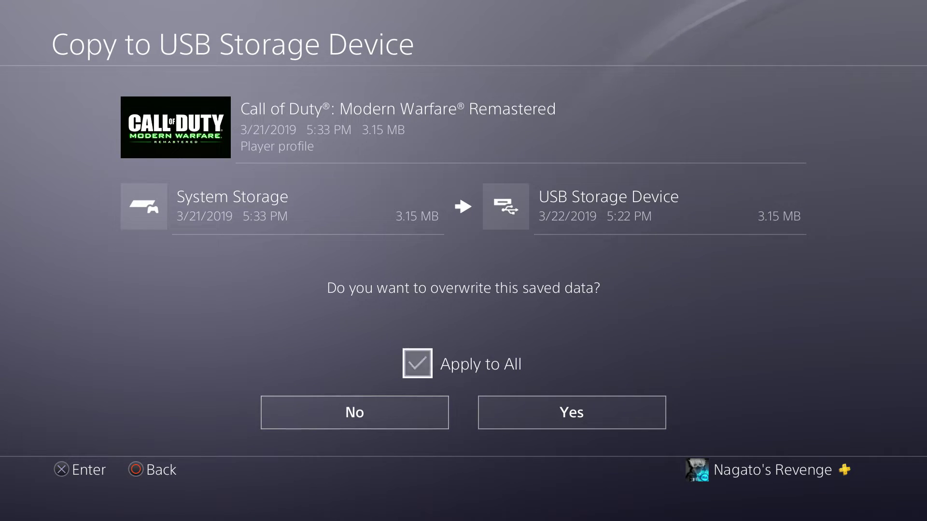
{"action": "key", "text": "Down"}
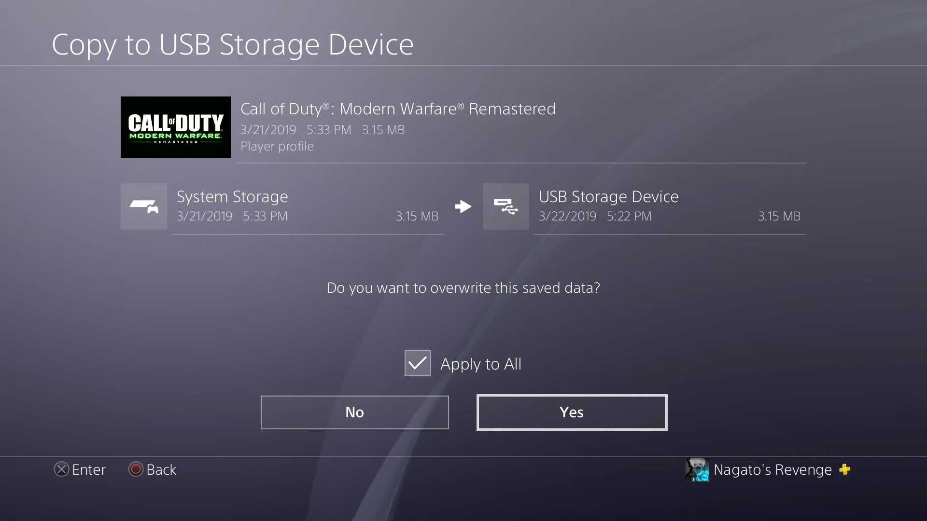
{"action": "key", "text": "Left"}
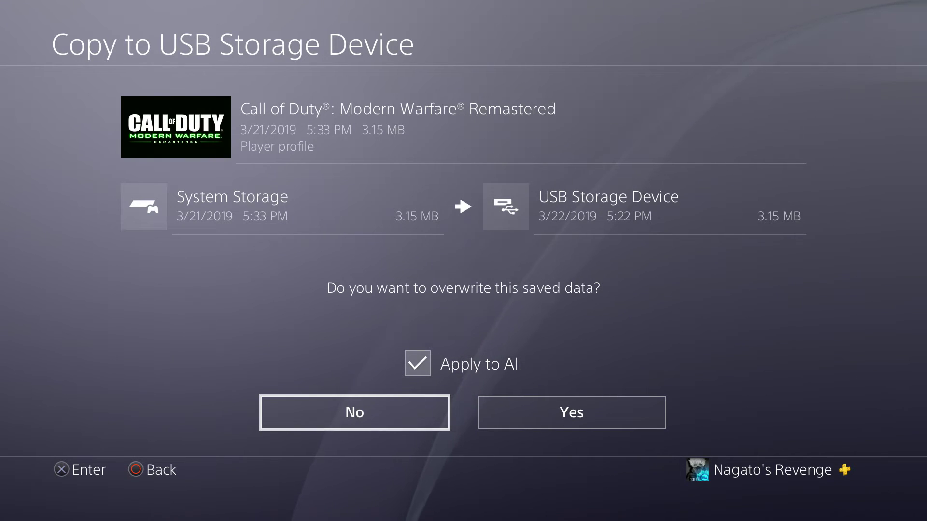